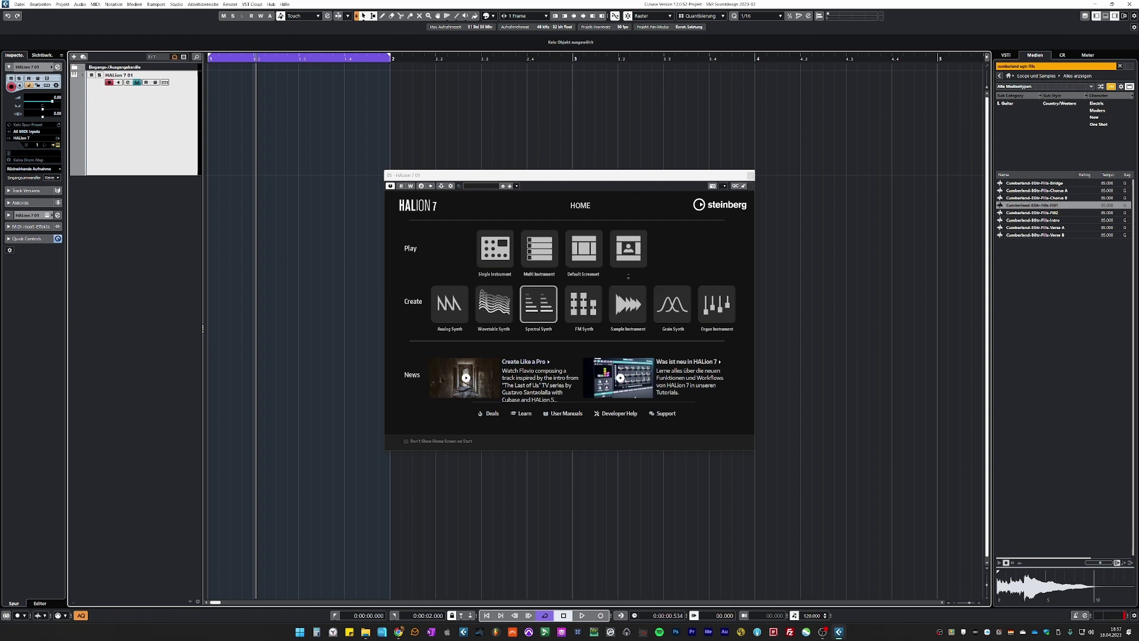
# - Create a new Spectral Synth, preview the Cumberland Fill1 sample and load it into the spectral oscillator
pyautogui.click(538, 304)
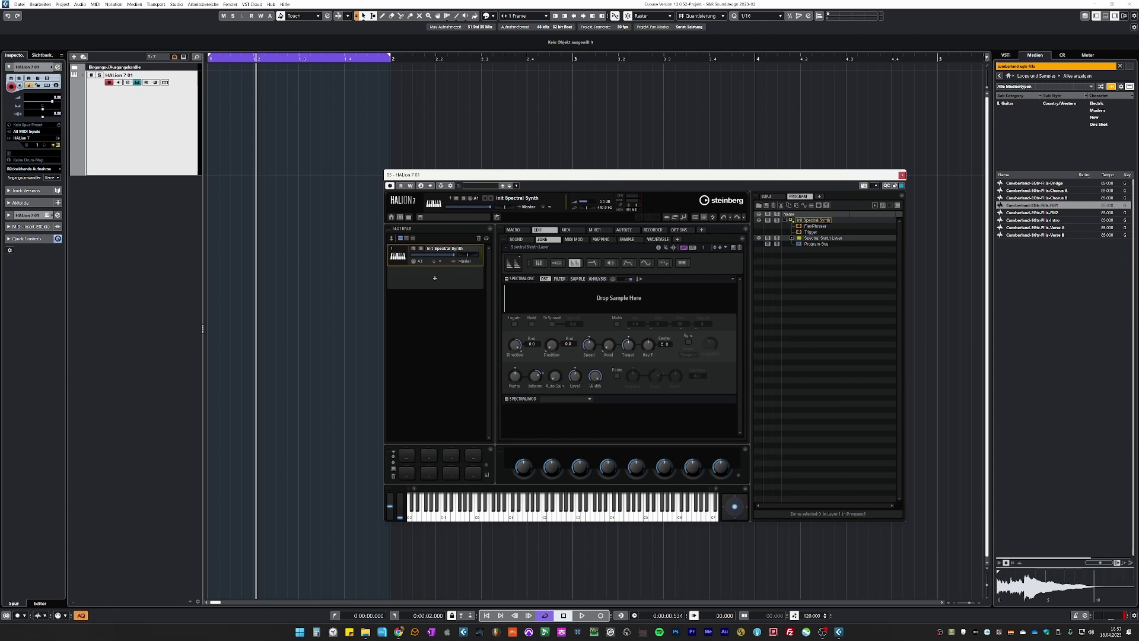
pyautogui.click(999, 562)
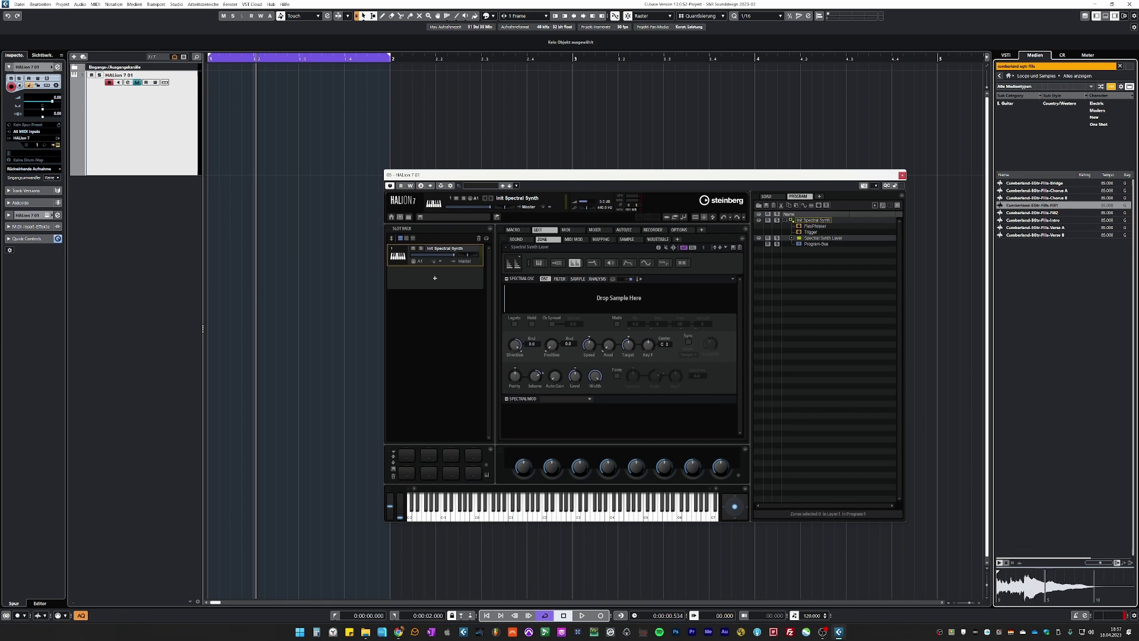
pyautogui.click(1006, 563)
pyautogui.click(1021, 205)
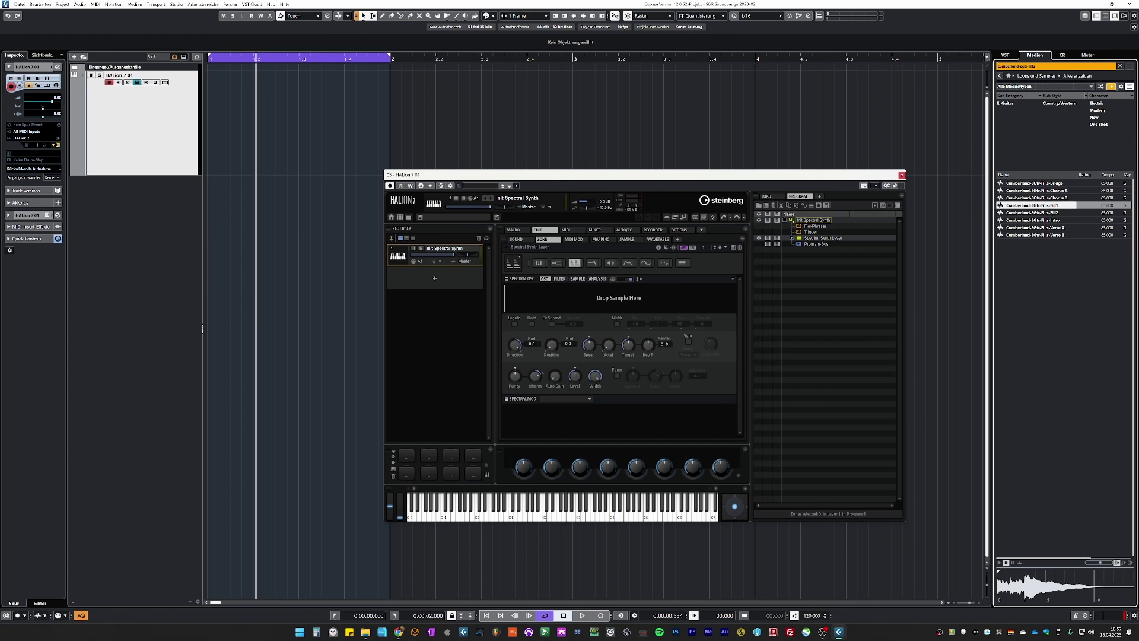
pyautogui.moveTo(1021, 205); pyautogui.dragTo(619, 298)
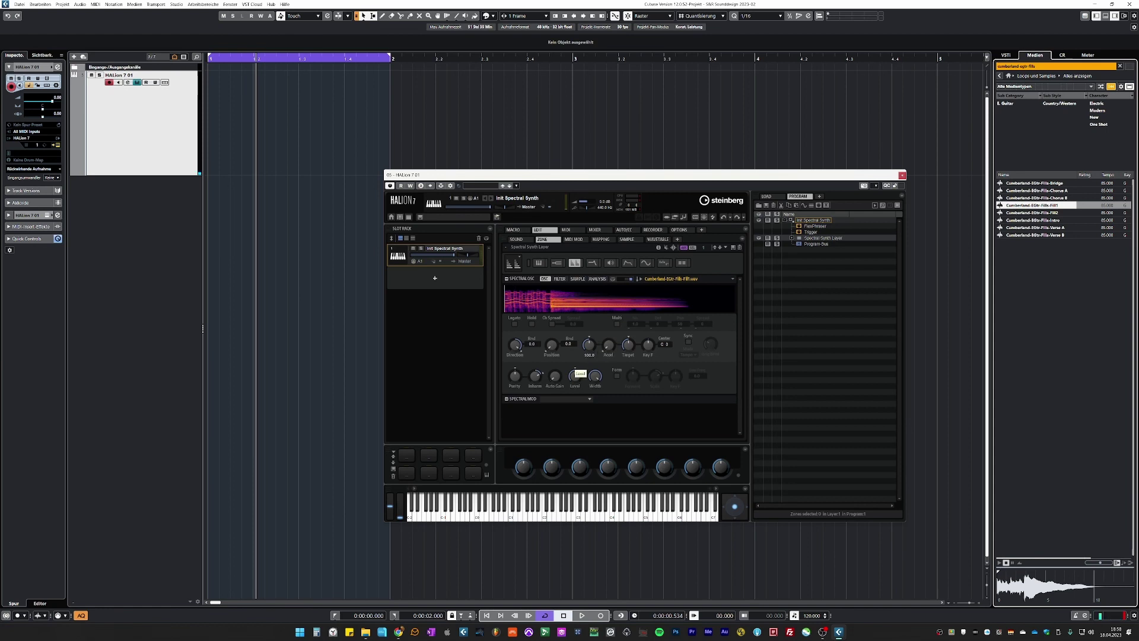
# - Move the oscillator's start position to the onset of the long decaying chord and slightly lengthen the amp envelope's attack
pyautogui.click(554, 299)
pyautogui.moveTo(551, 345); pyautogui.dragTo(552, 347)
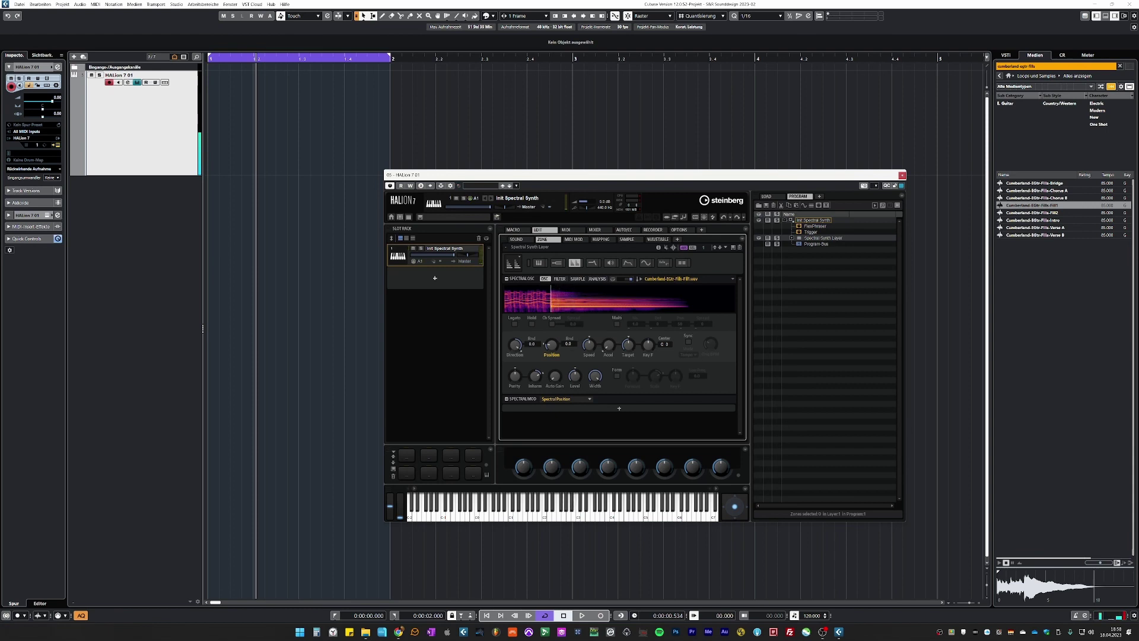
pyautogui.click(628, 262)
pyautogui.click(584, 308)
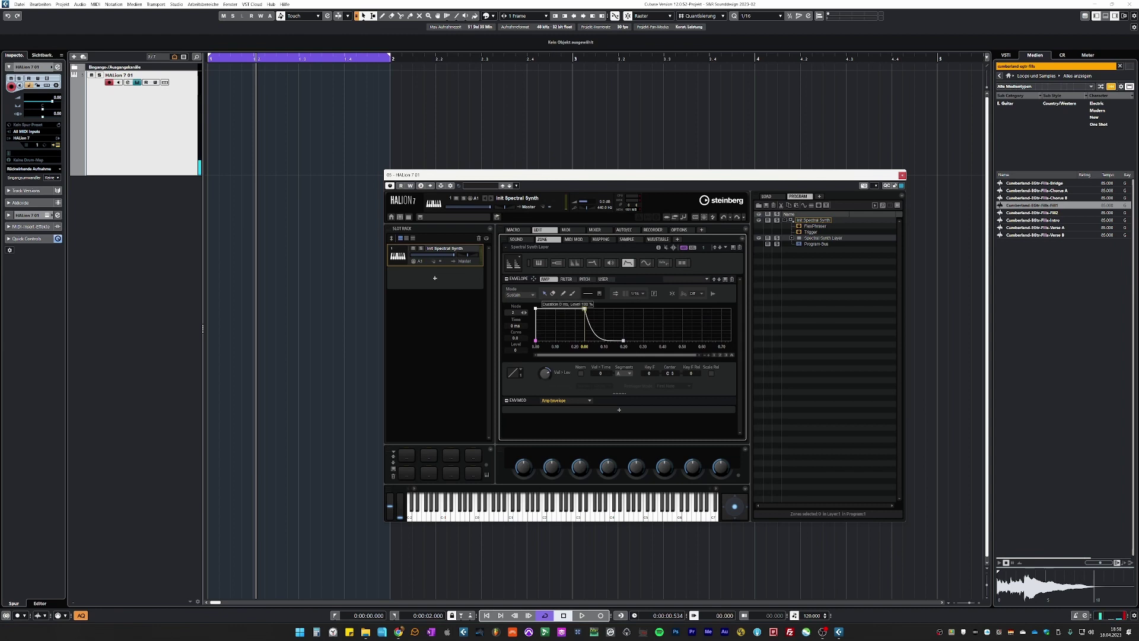
pyautogui.moveTo(585, 308); pyautogui.dragTo(585, 309)
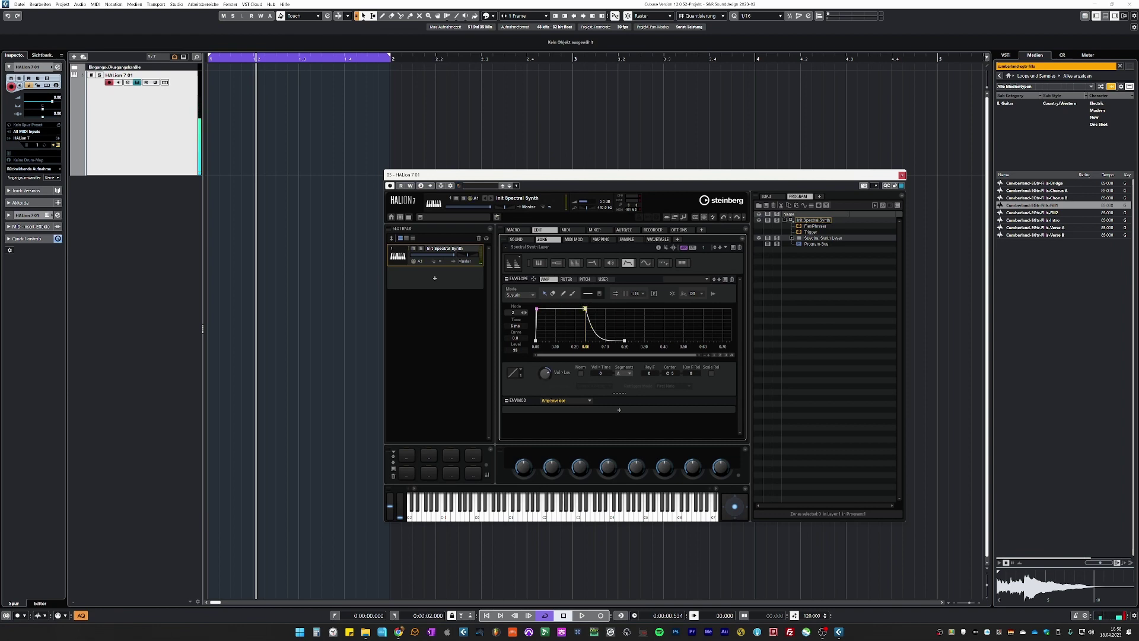
# - Enable the spectral oscillator's Multi mode with 3 voices, detune 13, pan 100 and spread 1
pyautogui.click(575, 263)
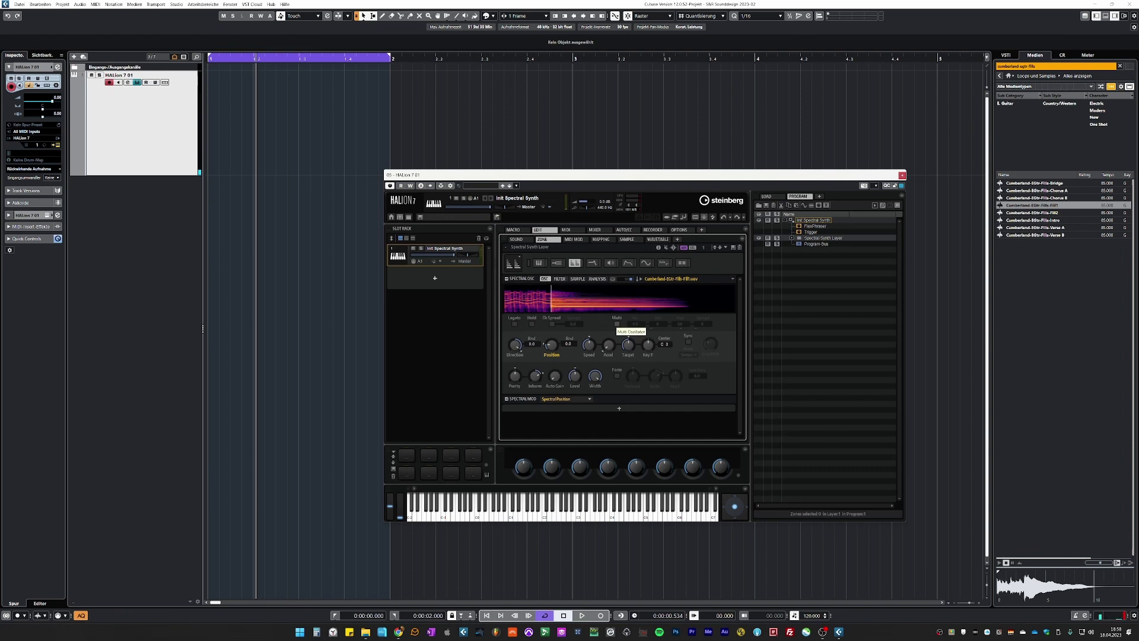
pyautogui.click(617, 324)
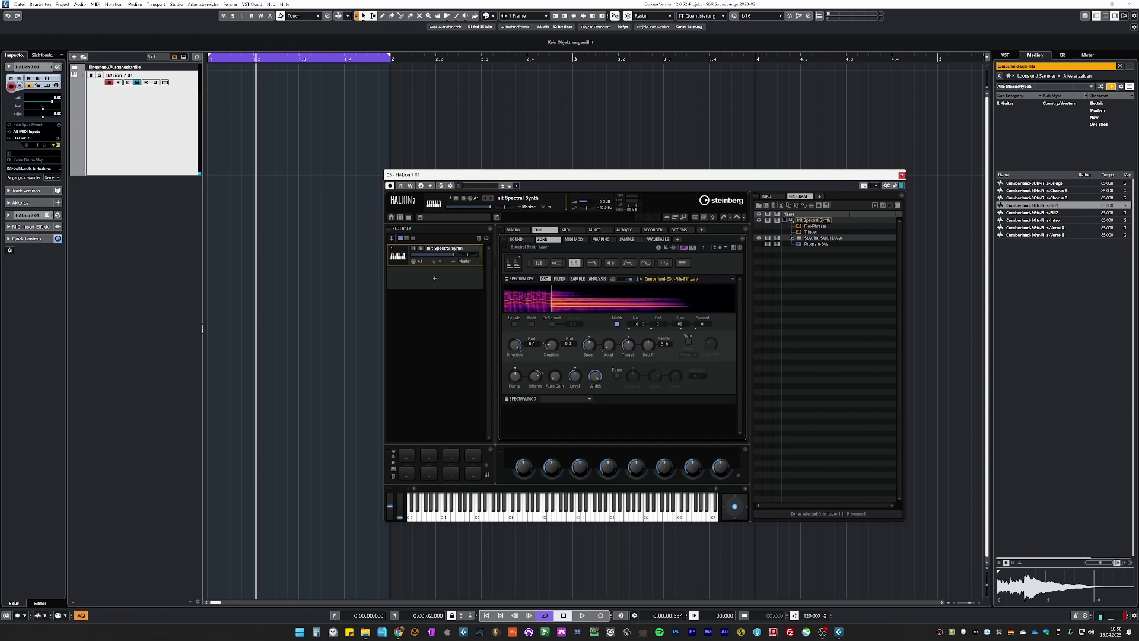
pyautogui.moveTo(642, 323); pyautogui.dragTo(642, 321)
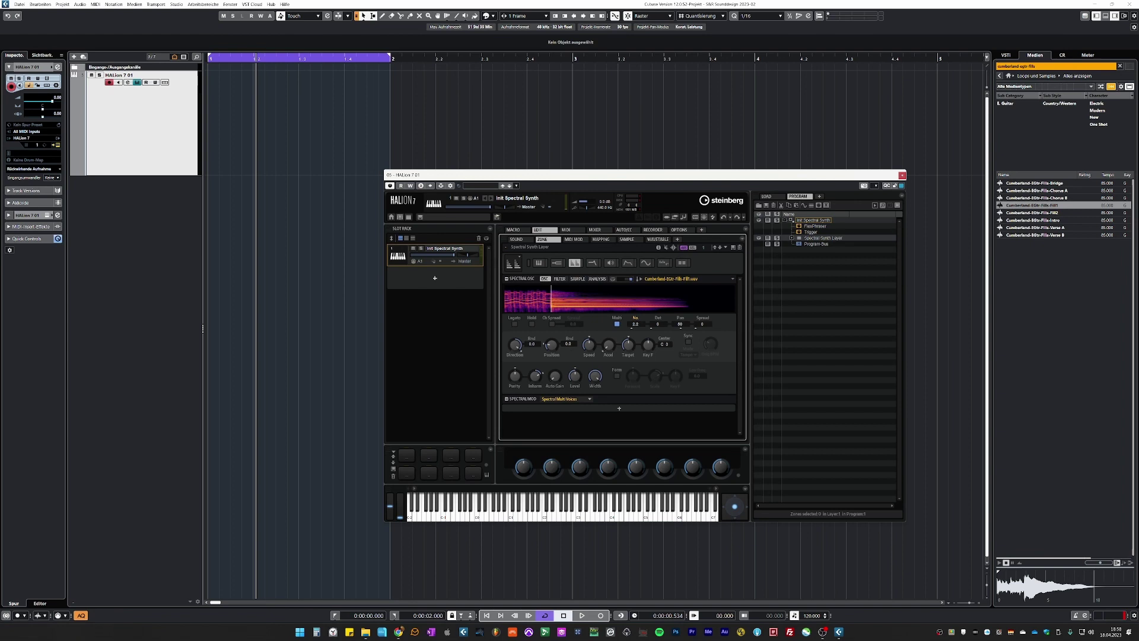
pyautogui.moveTo(657, 324); pyautogui.dragTo(657, 321)
pyautogui.scroll(5, 659, 325)
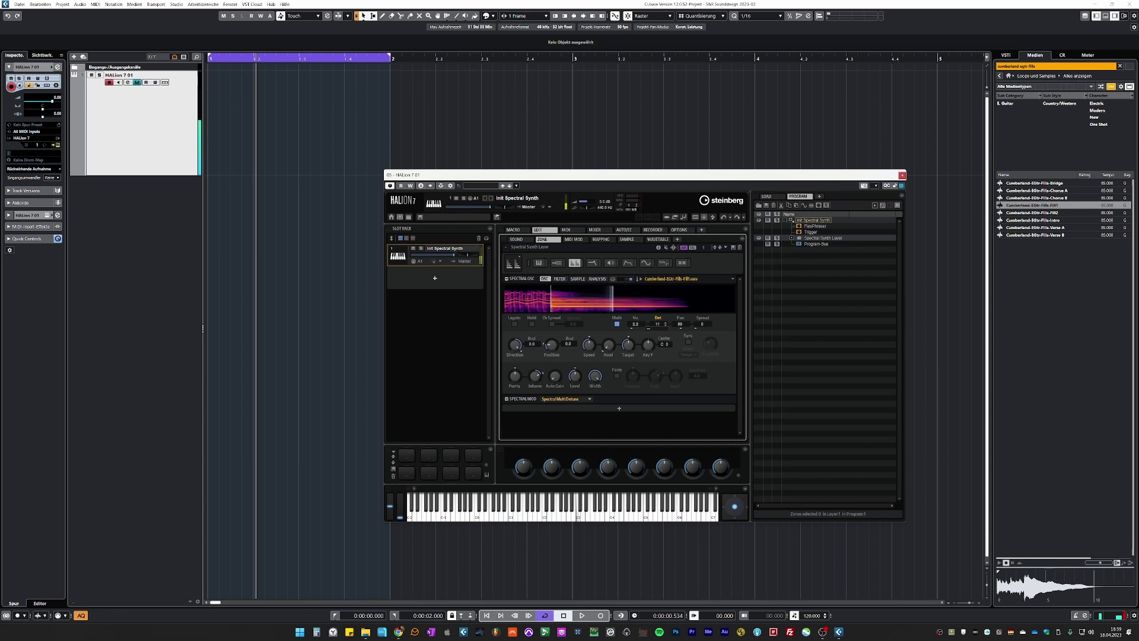
pyautogui.scroll(1, 658, 325)
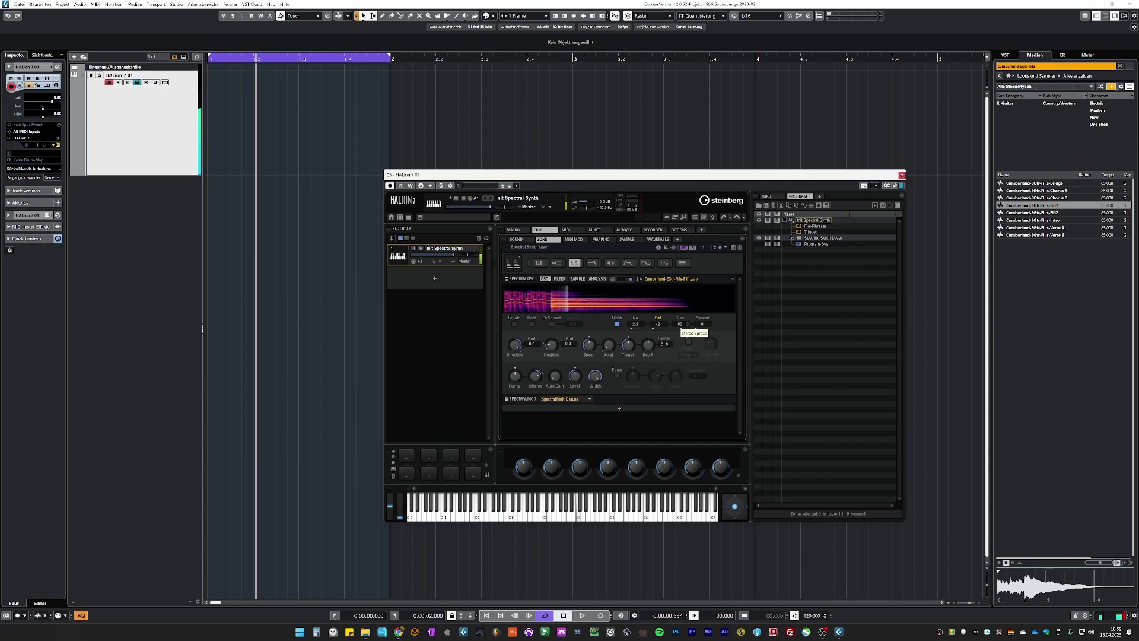
pyautogui.moveTo(681, 327); pyautogui.dragTo(690, 327)
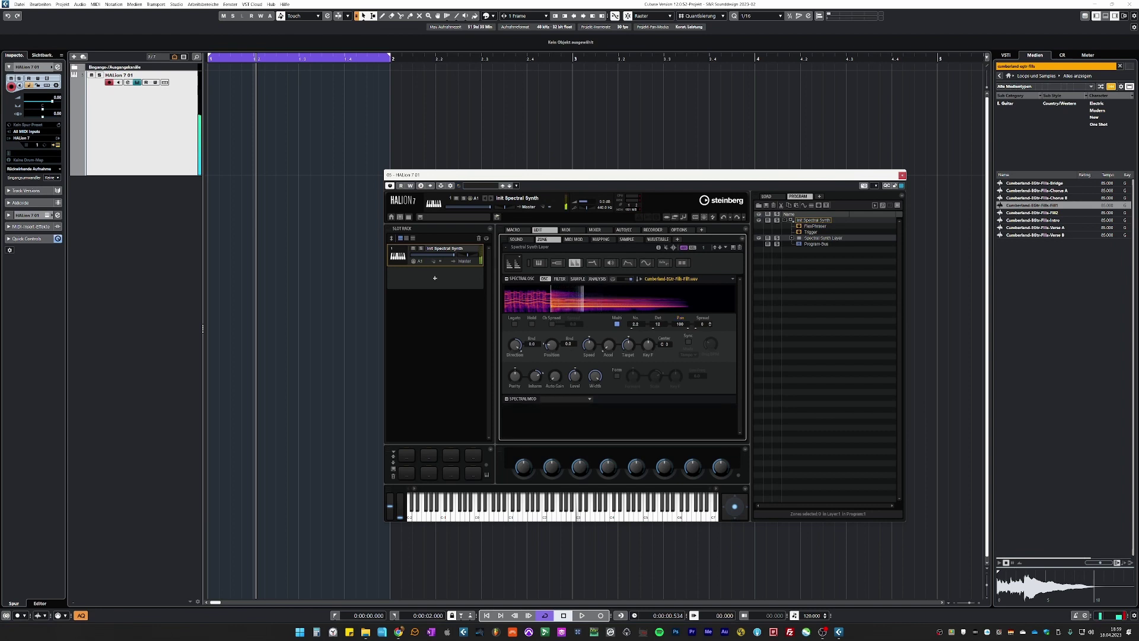
pyautogui.scroll(1, 703, 324)
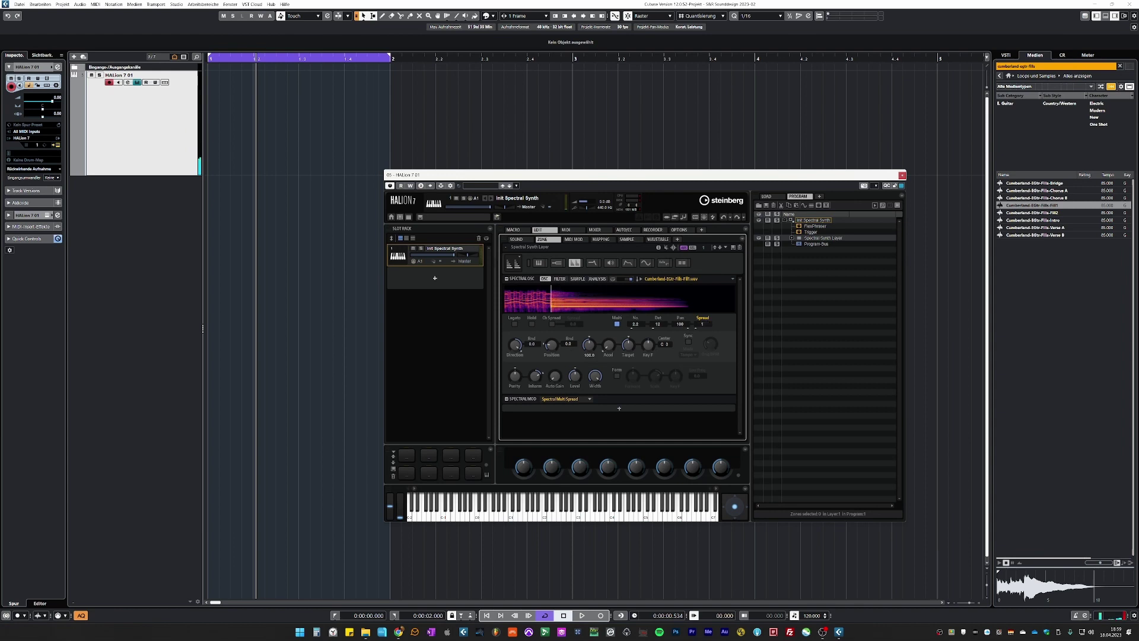
# - Reduce the oscillator's playback speed, and try a low Purity before leaving it raised above its centre setting
pyautogui.moveTo(589, 345); pyautogui.dragTo(589, 351)
pyautogui.moveTo(588, 368); pyautogui.dragTo(589, 372)
pyautogui.click(518, 376)
pyautogui.moveTo(515, 389); pyautogui.dragTo(515, 402)
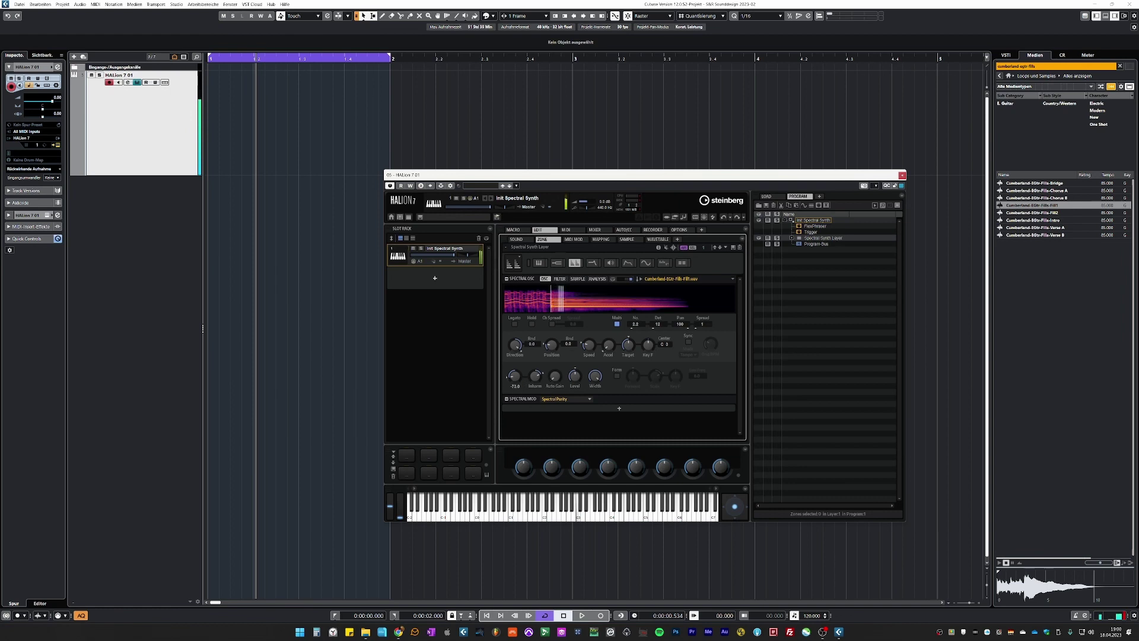
pyautogui.moveTo(515, 376); pyautogui.dragTo(514, 347)
pyautogui.moveTo(515, 337); pyautogui.dragTo(515, 334)
# - Try a wider position spread for the multi-oscillator voices, and lower it back
pyautogui.moveTo(628, 345)
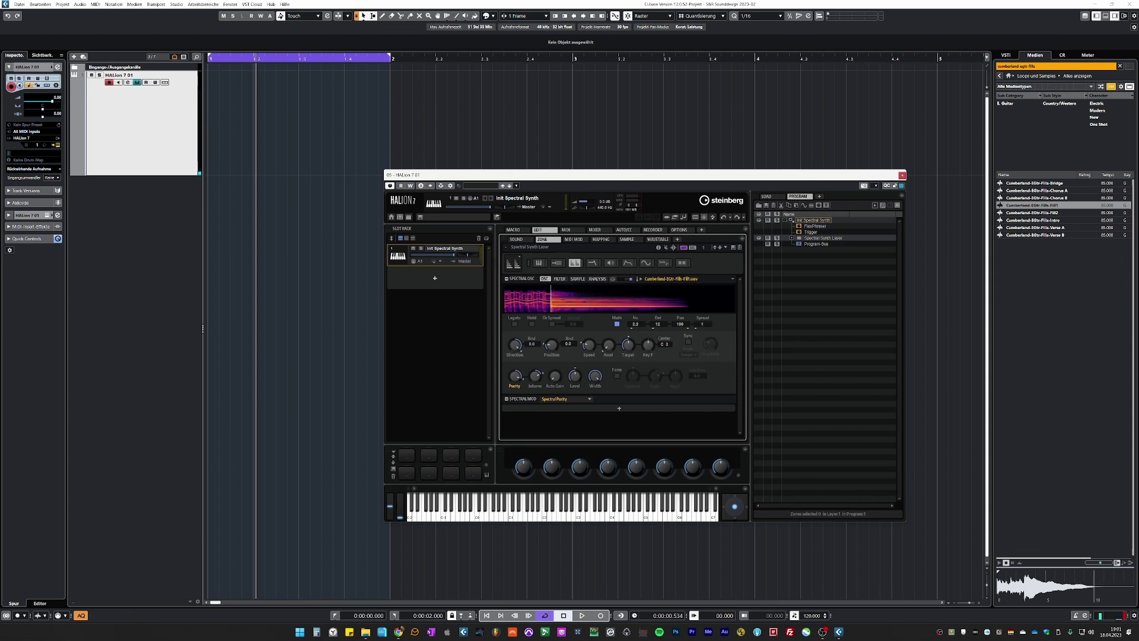
pyautogui.click(710, 322)
pyautogui.scroll(16, 702, 324)
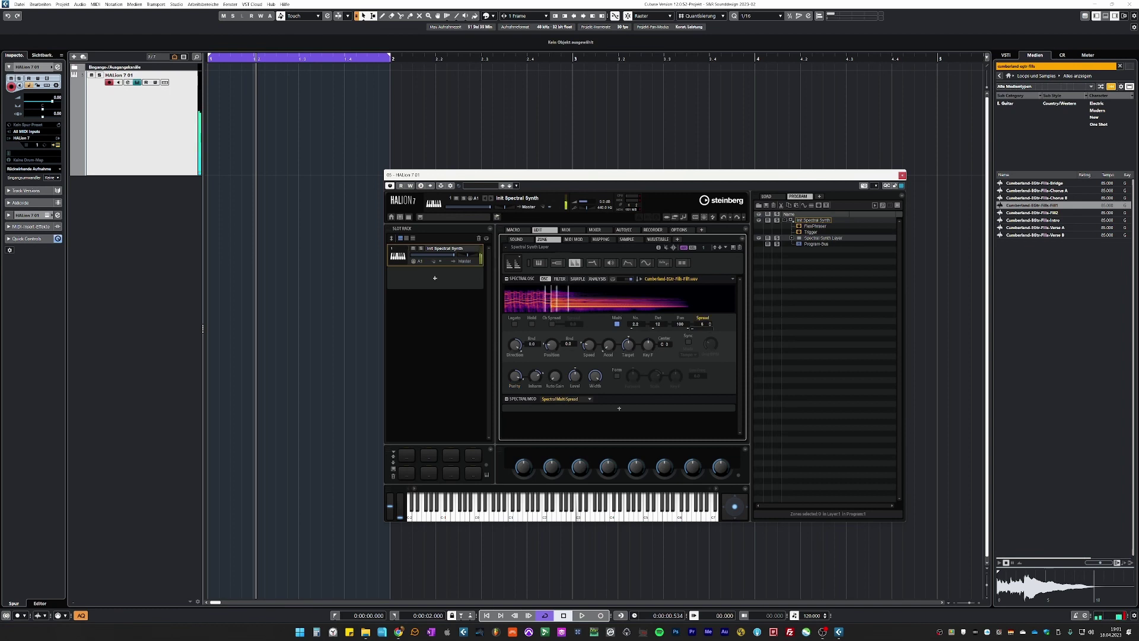
pyautogui.scroll(-5, 702, 324)
pyautogui.scroll(-14, 703, 324)
pyautogui.scroll(-2, 702, 323)
# - Fine-tune the oscillator's playback position around the onset of the decaying chord
pyautogui.moveTo(552, 344)
pyautogui.moveTo(551, 346); pyautogui.dragTo(551, 342)
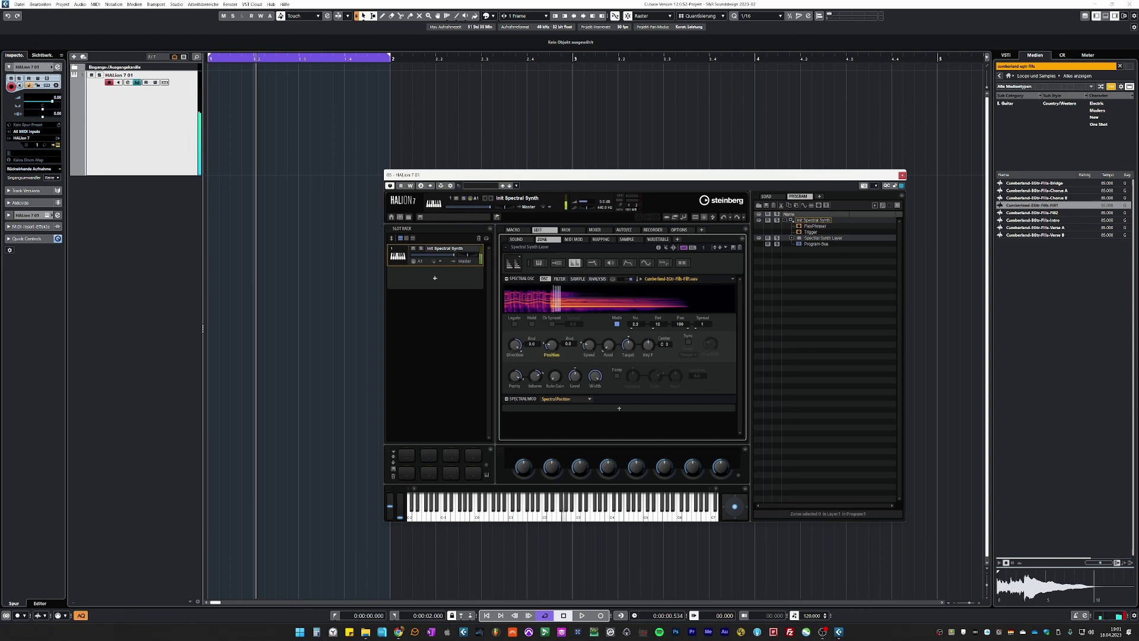
pyautogui.moveTo(552, 345); pyautogui.dragTo(552, 347)
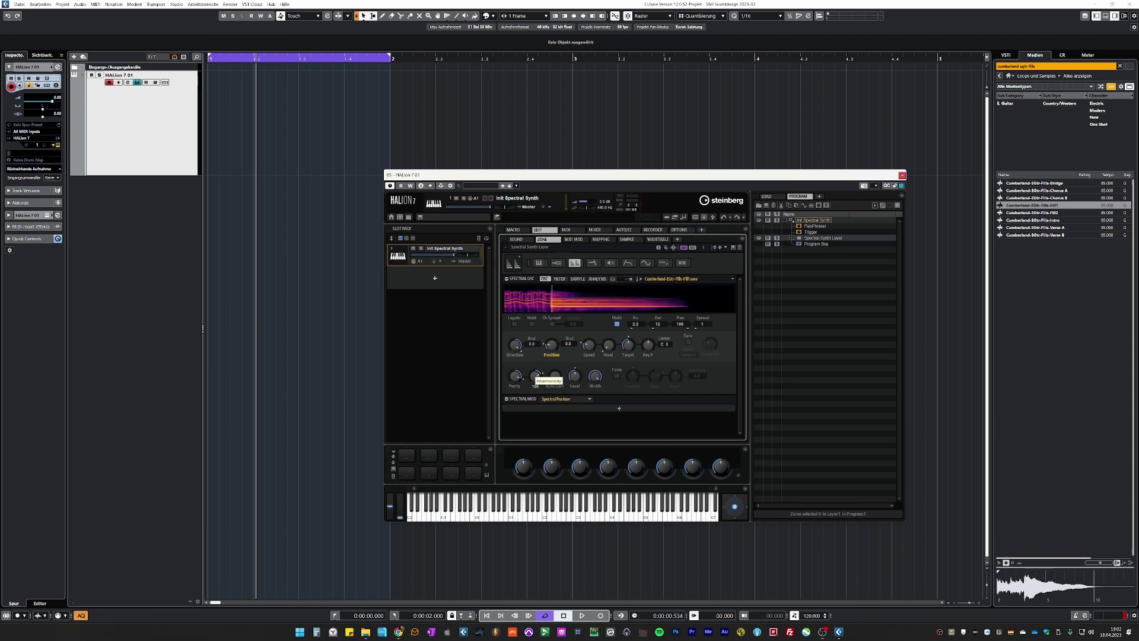
# - Try lower and higher Inharmonicity amounts, and reset the control to its default
pyautogui.moveTo(536, 376); pyautogui.dragTo(536, 424)
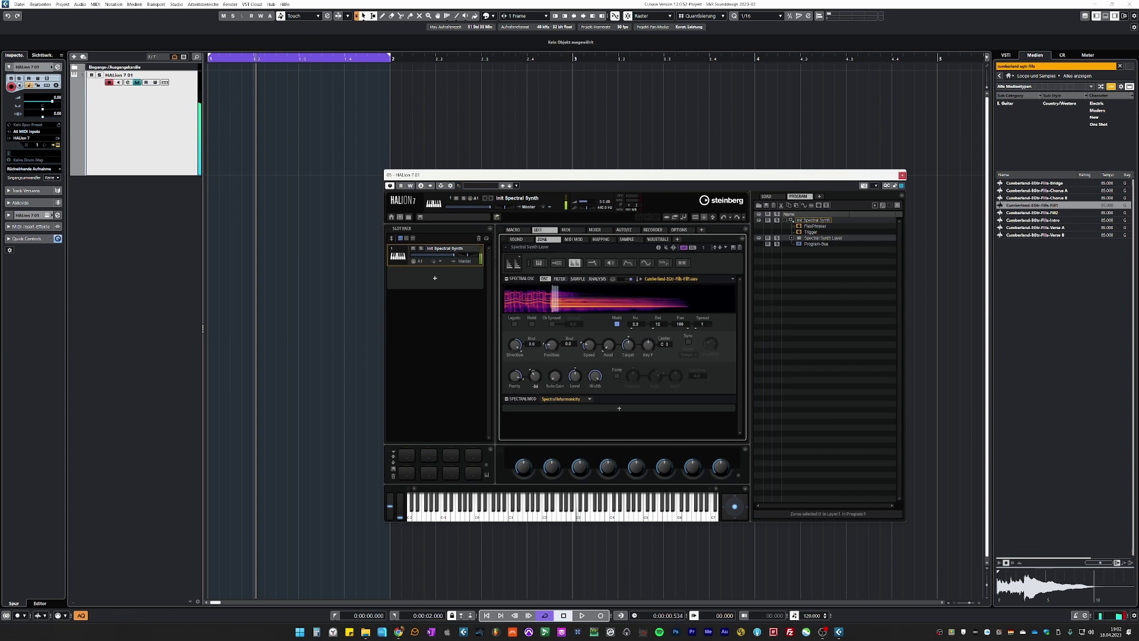
pyautogui.moveTo(535, 376); pyautogui.dragTo(535, 388)
pyautogui.moveTo(536, 436); pyautogui.dragTo(536, 364)
pyautogui.moveTo(535, 375); pyautogui.dragTo(536, 356)
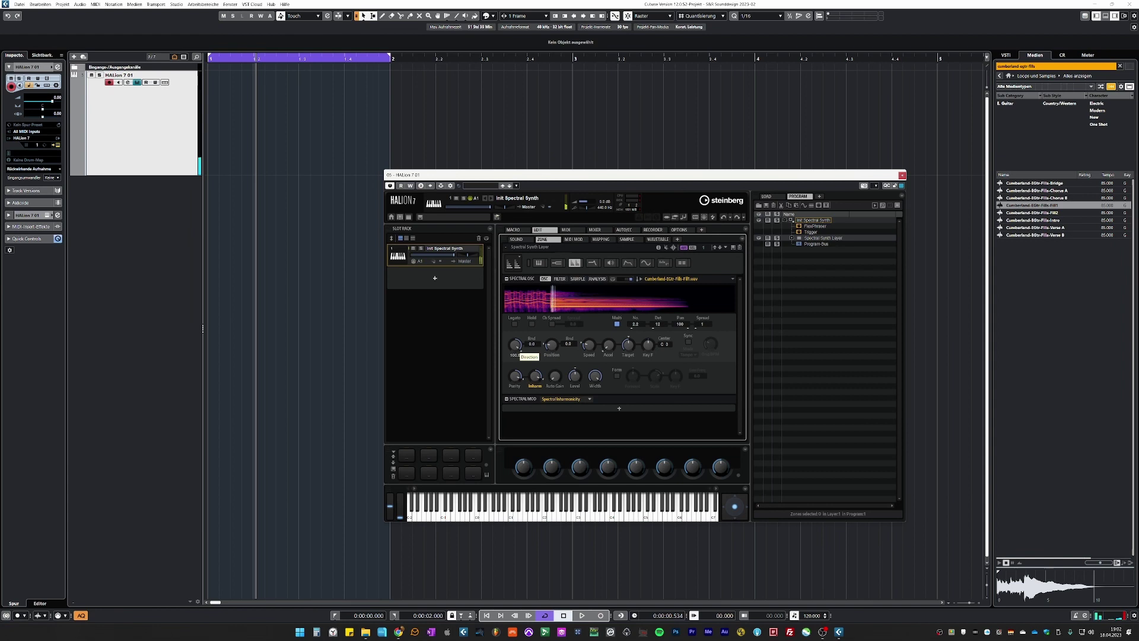
pyautogui.moveTo(535, 376); pyautogui.dragTo(536, 401)
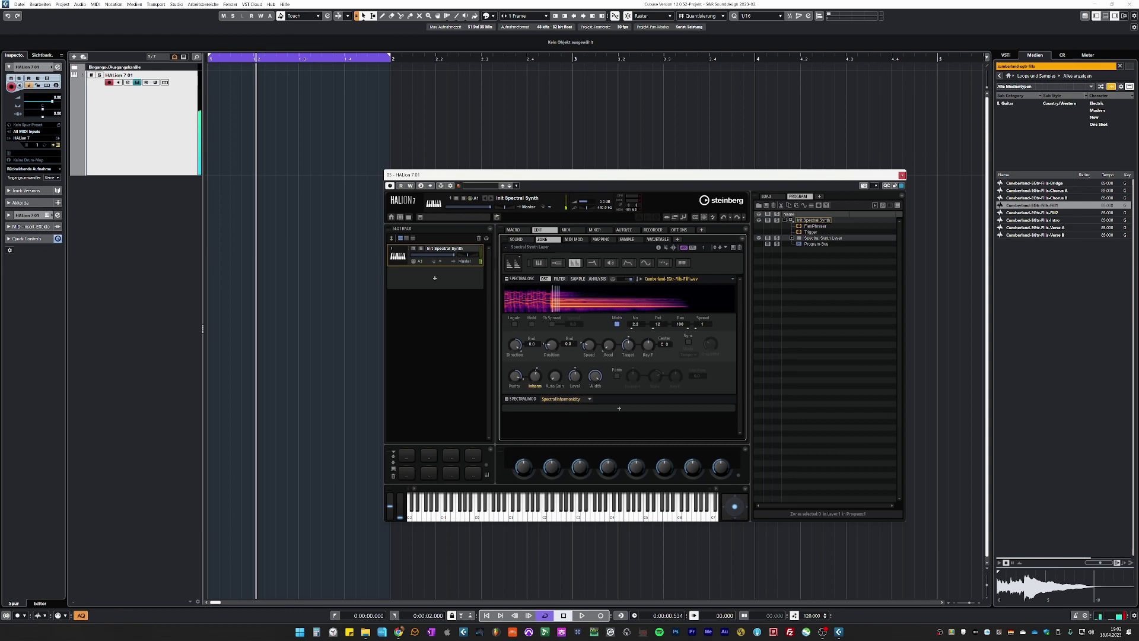
pyautogui.click(536, 376)
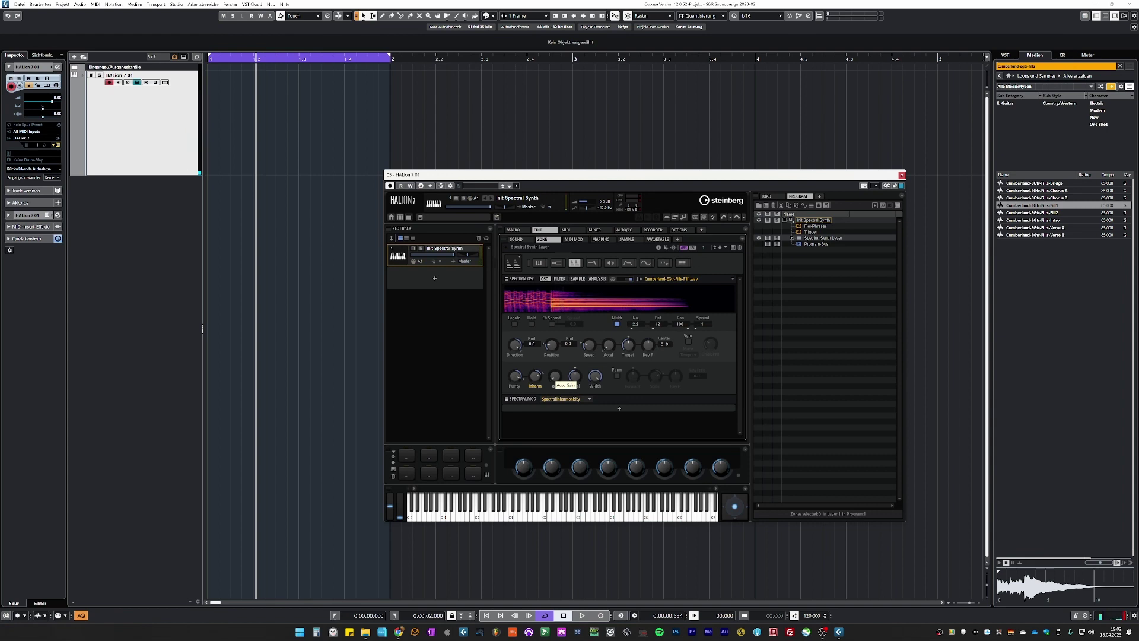
# - Raise the spectral oscillator's Auto Gain from its default
pyautogui.click(555, 376)
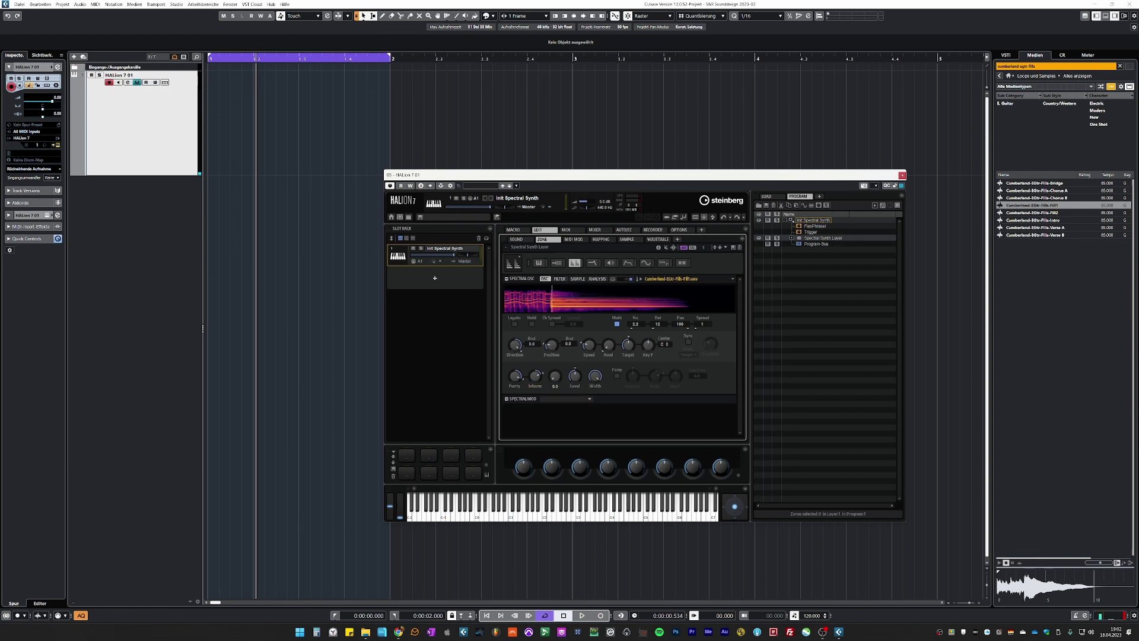
pyautogui.moveTo(555, 376); pyautogui.dragTo(553, 324)
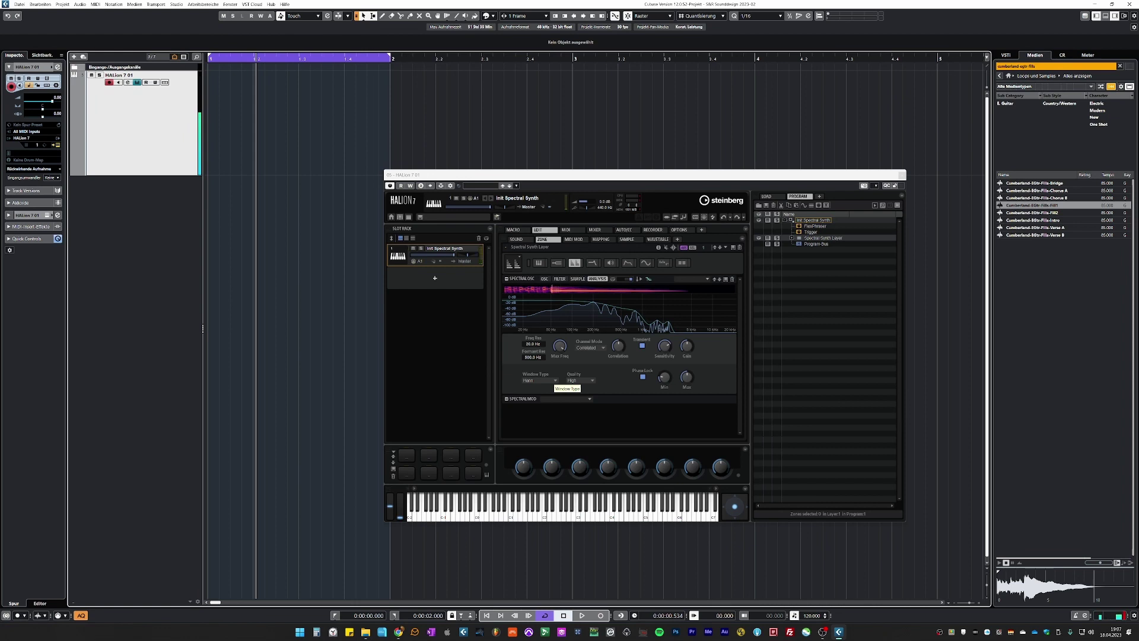
# - Try the Rectangular window type for the spectral analysis, and switch it back to Hann
pyautogui.click(549, 380)
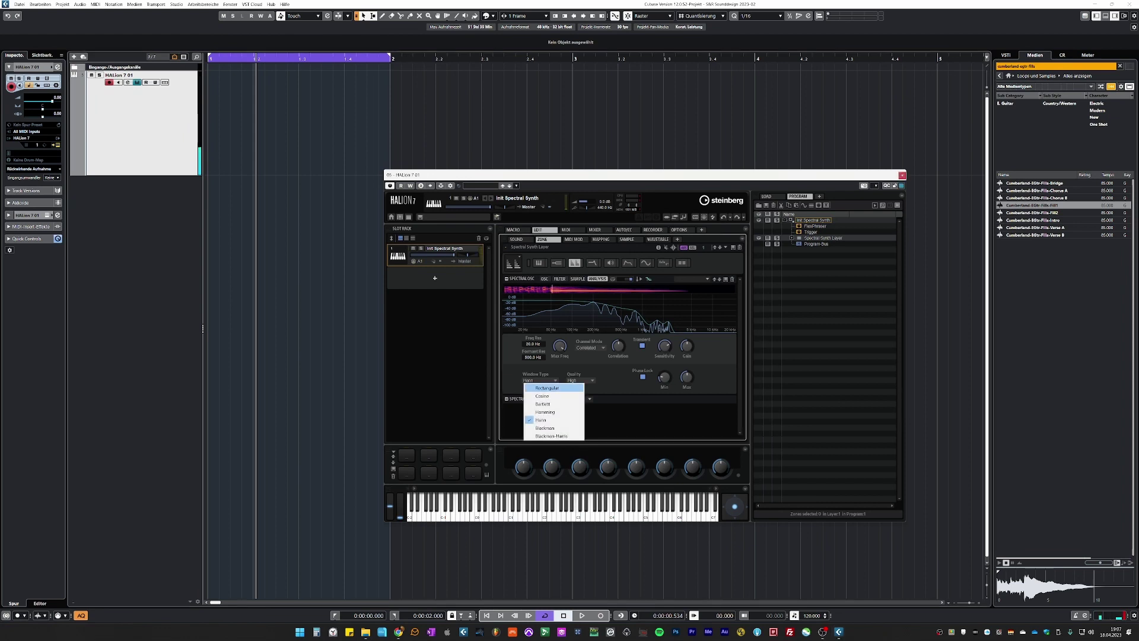
pyautogui.click(547, 387)
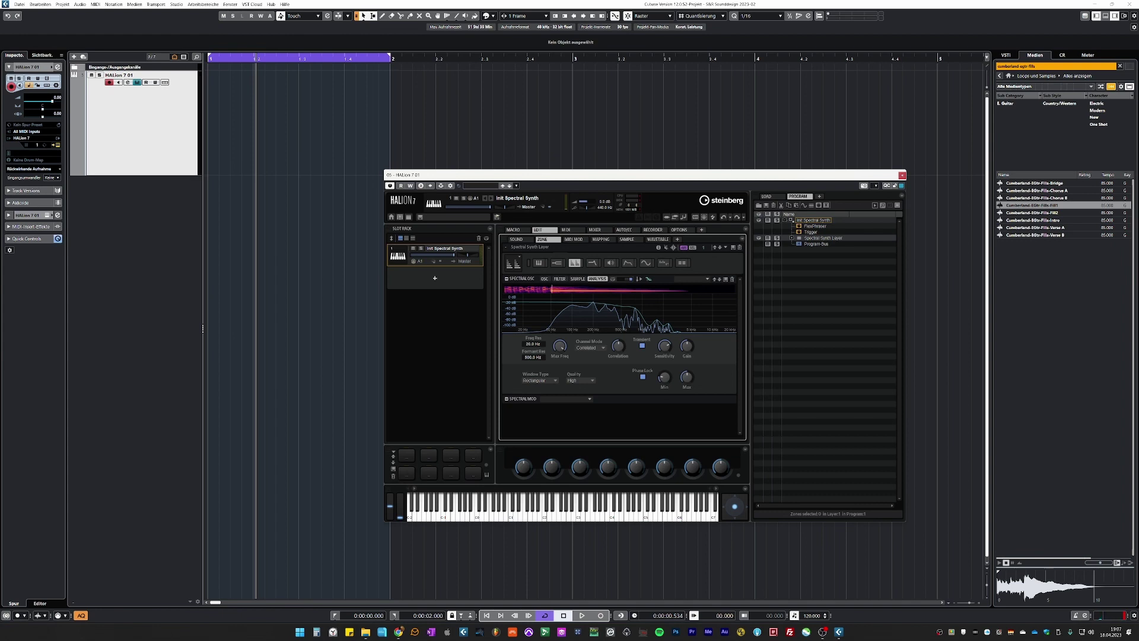
pyautogui.click(539, 379)
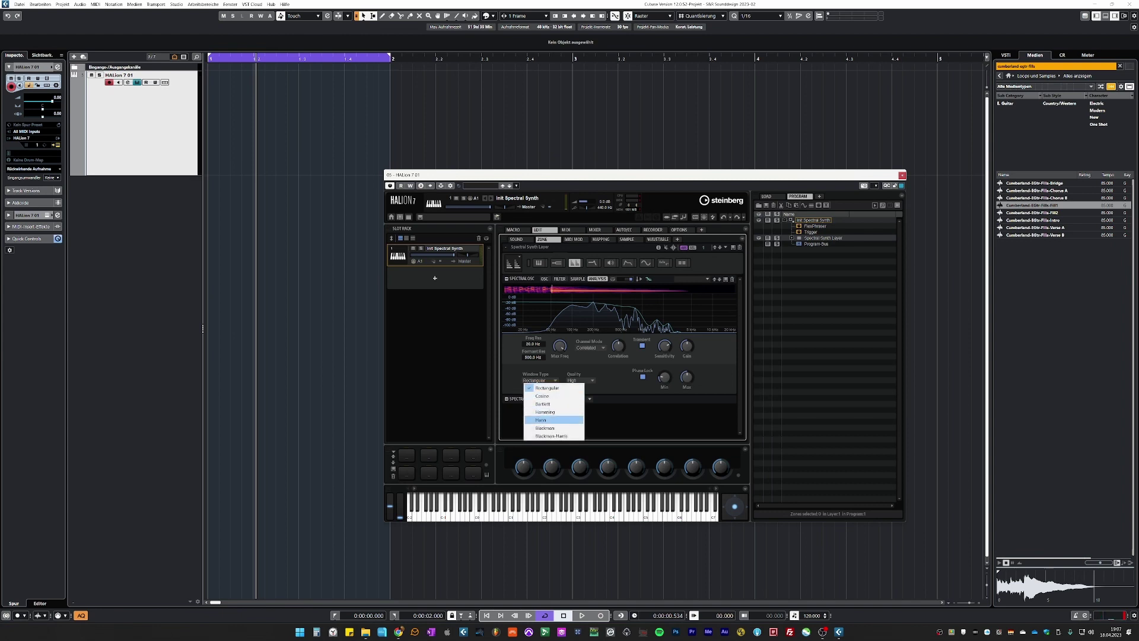
pyautogui.click(540, 419)
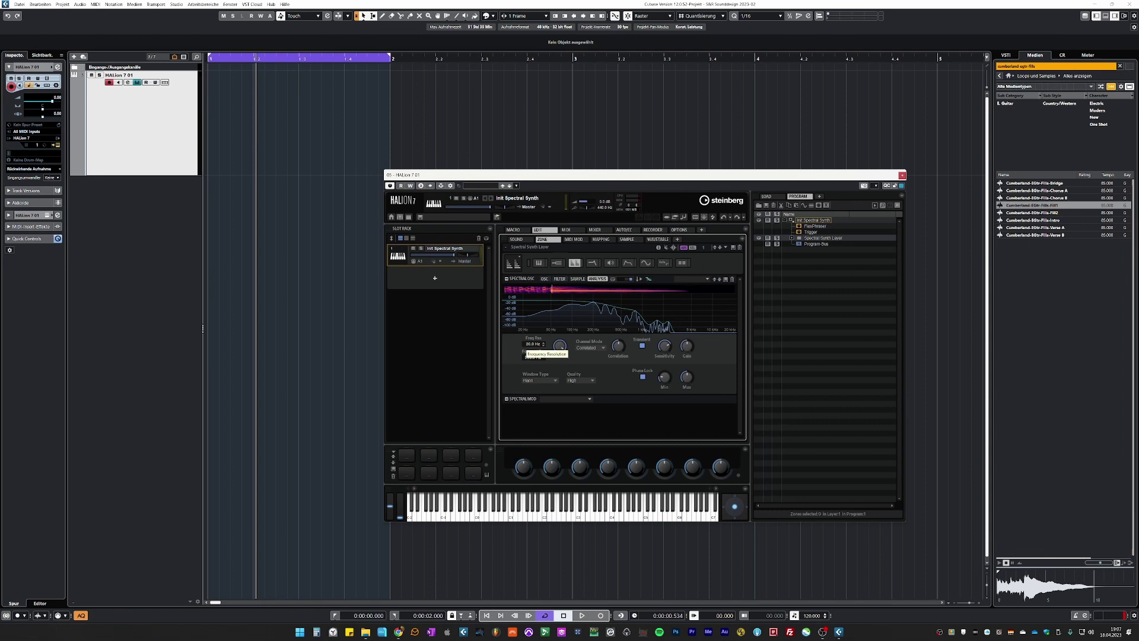
# - Try a spectral analysis frequency resolution of 10 Hz, and set it back to 20 Hz
pyautogui.moveTo(533, 344); pyautogui.dragTo(531, 344)
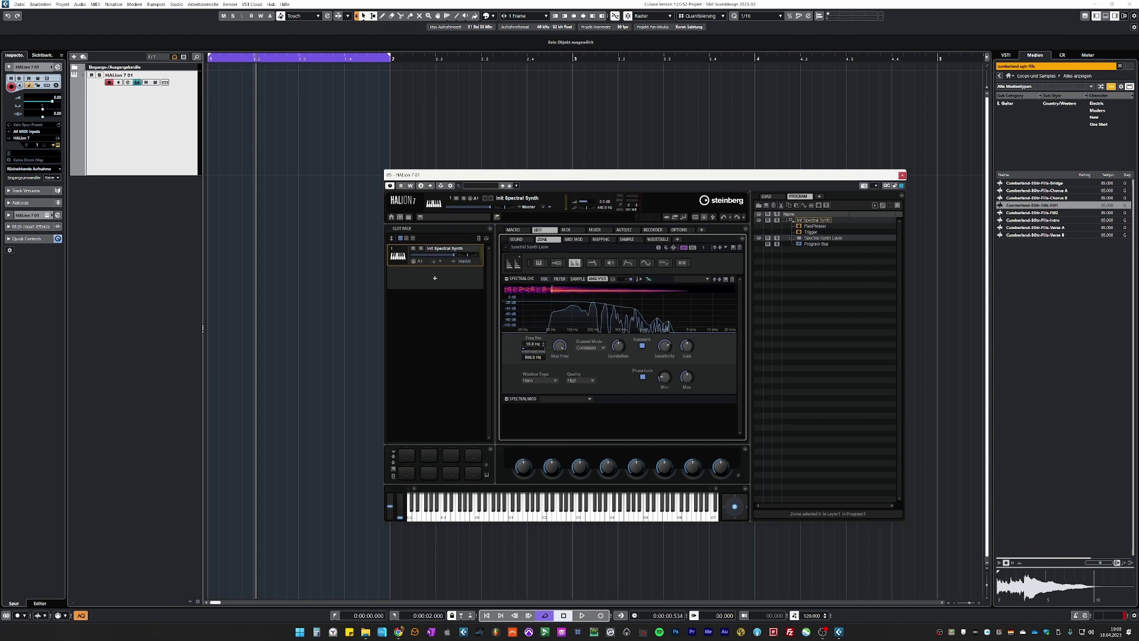
pyautogui.scroll(-3, 532, 344)
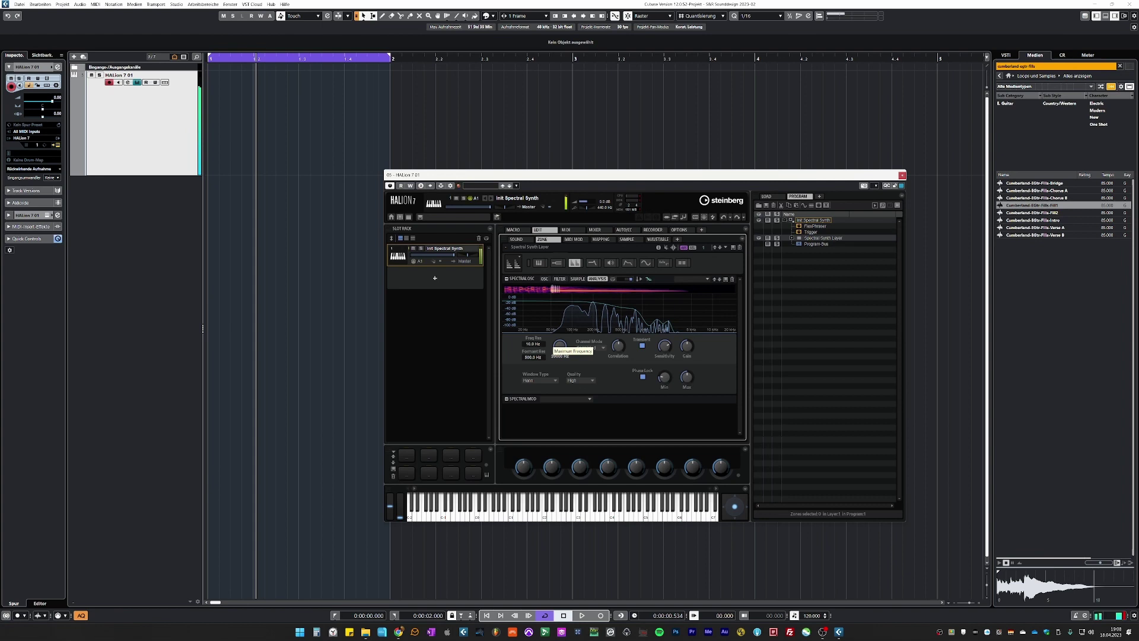
pyautogui.doubleClick(532, 343)
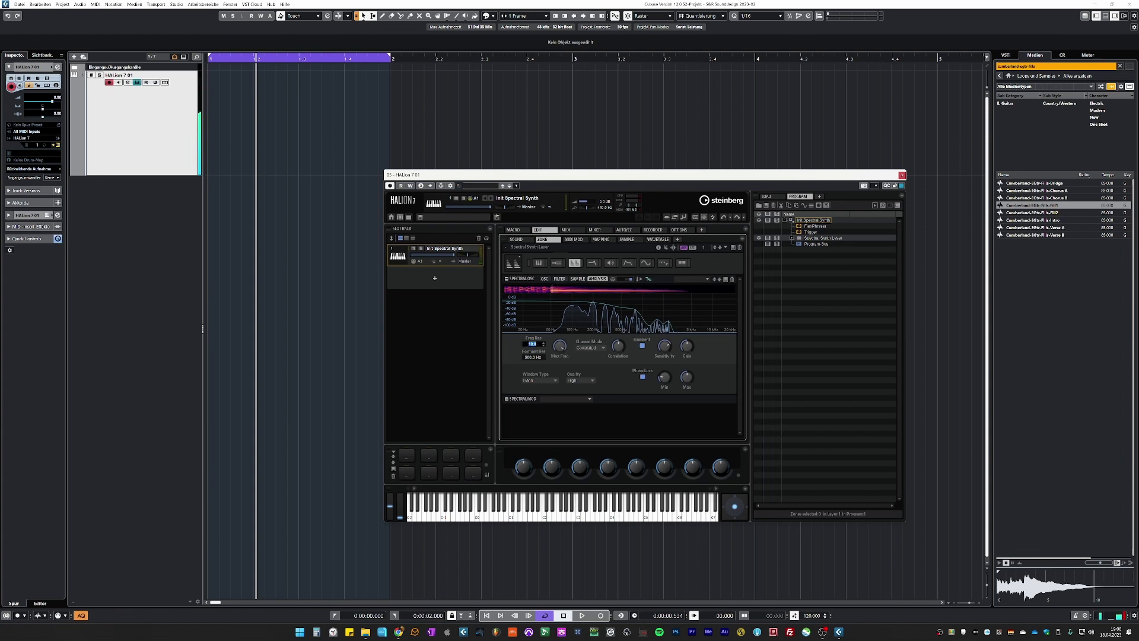
pyautogui.write('20')
pyautogui.press('Return')
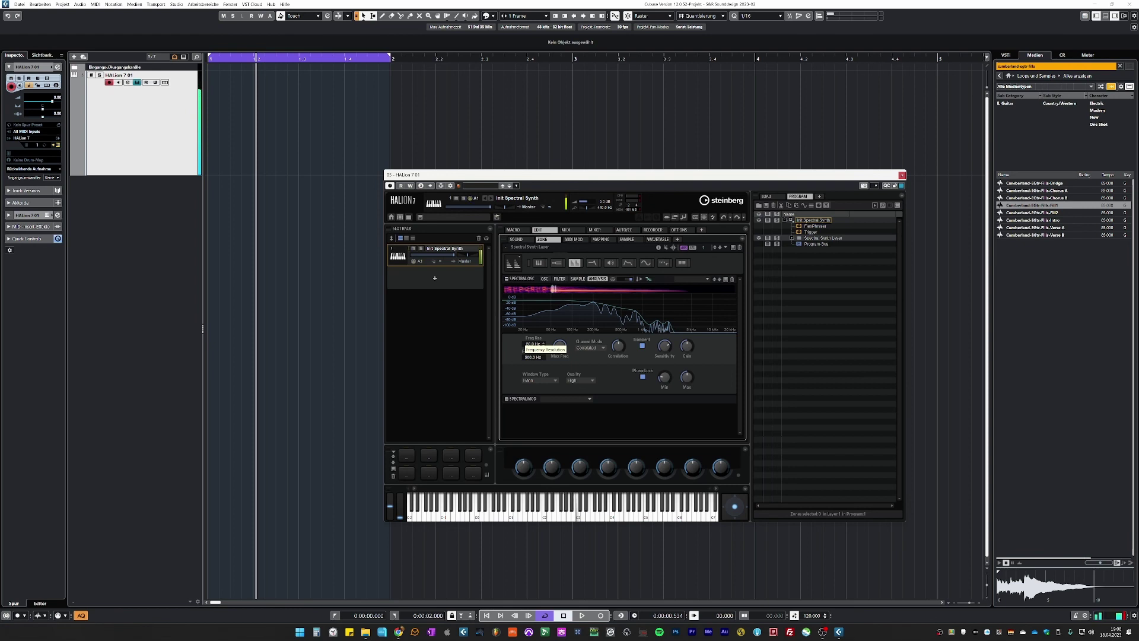
# - Set the spectral analysis frequency resolution to 10 Hz
pyautogui.doubleClick(532, 344)
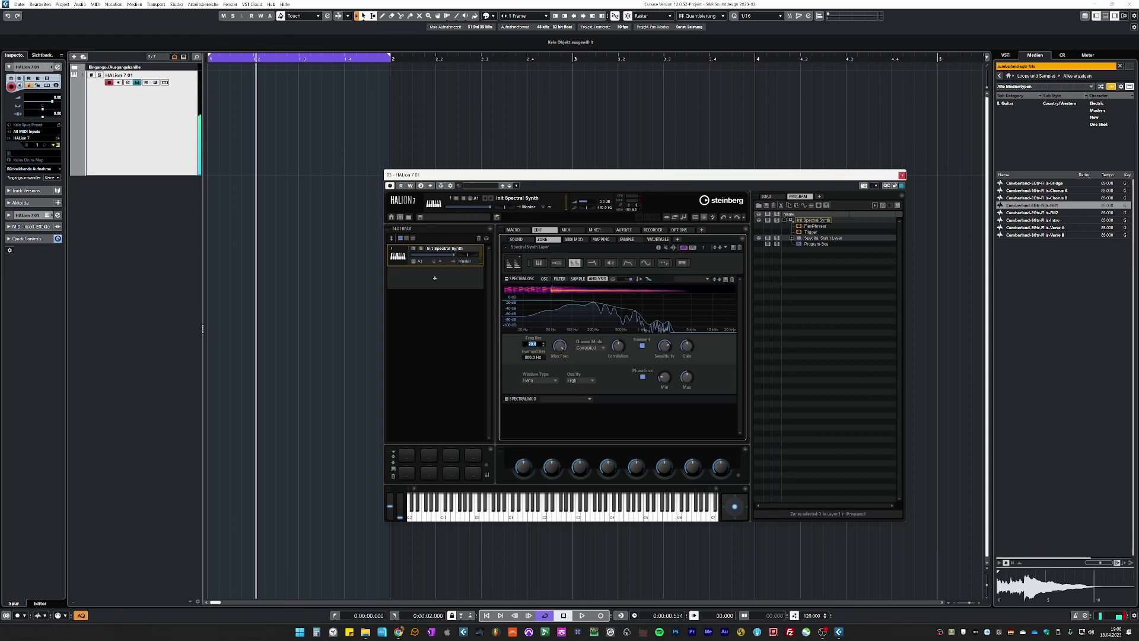
pyautogui.write('10')
pyautogui.press('Return')
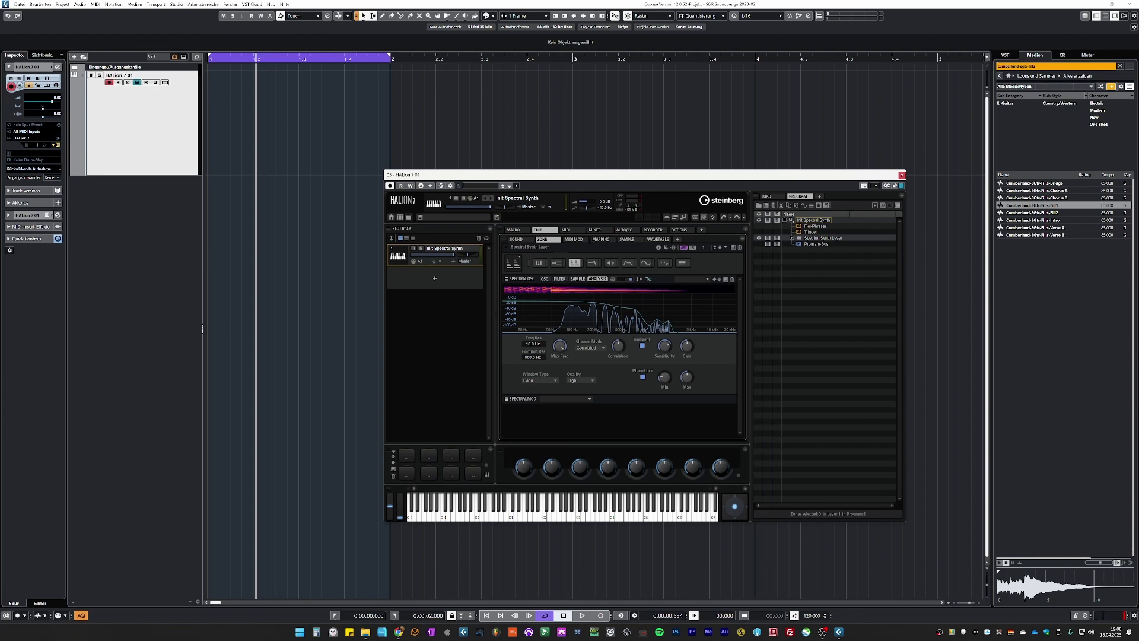
# - Play the original Cumberland Fill1 sample in the media browser preview
pyautogui.click(998, 562)
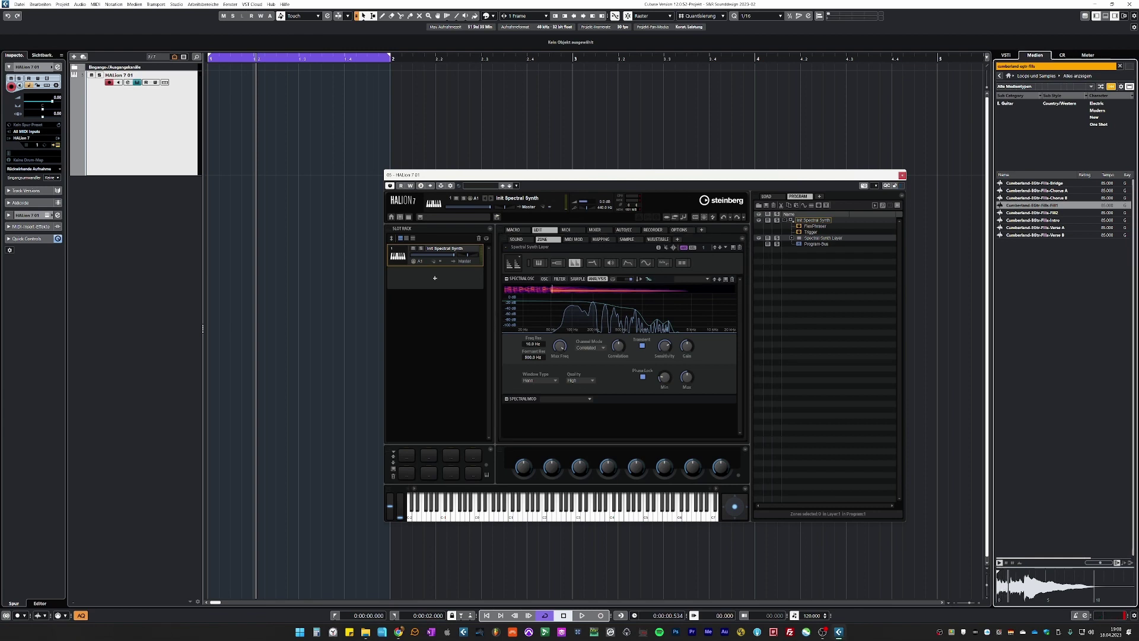